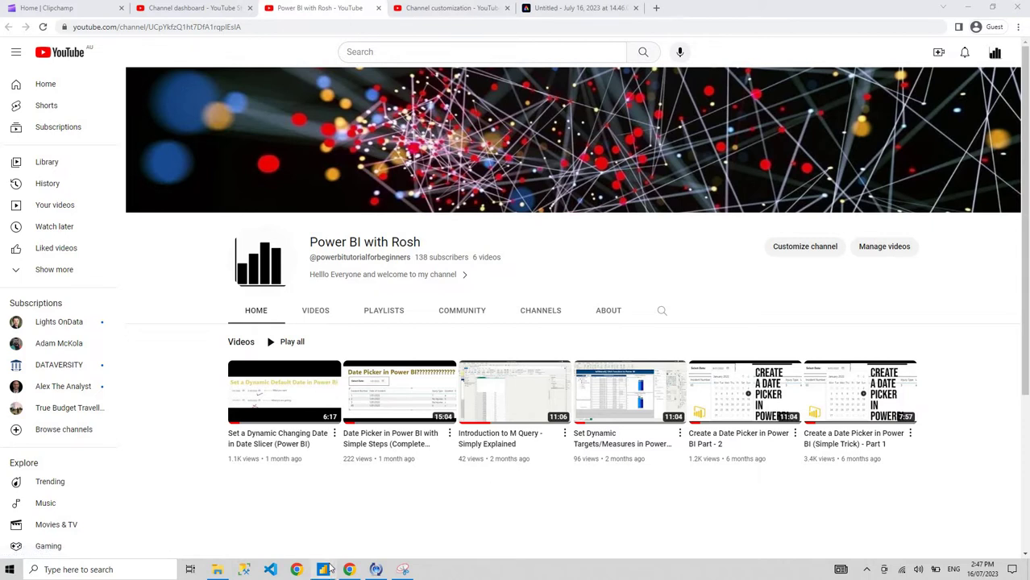
# - Bring the Power Query Editor window with the Machines query to the front from the taskbar
pyautogui.moveTo(324, 569)
pyautogui.click(377, 532)
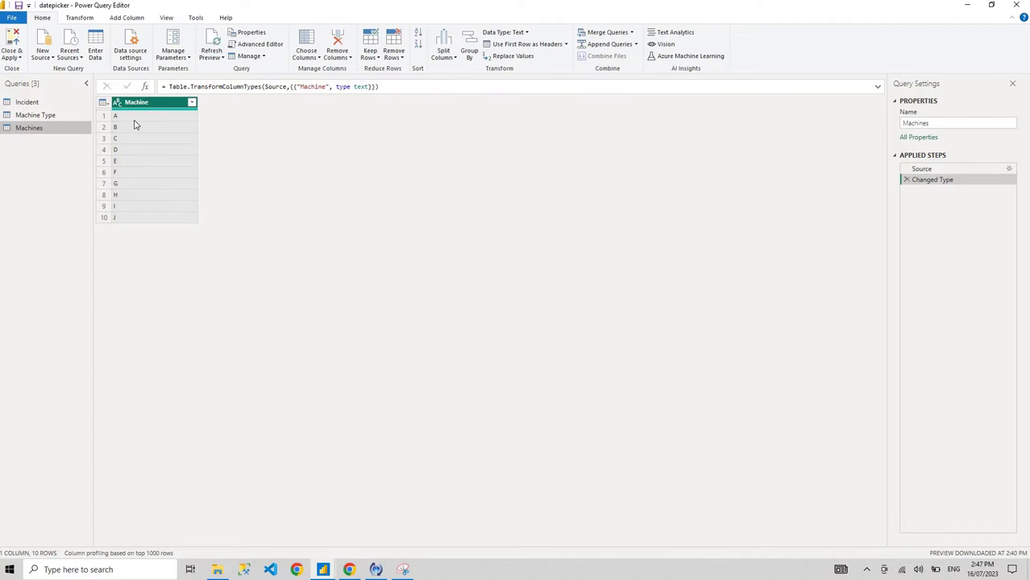
# - Compare the Machine Type and Machines tables by switching between the two queries repeatedly
pyautogui.click(26, 117)
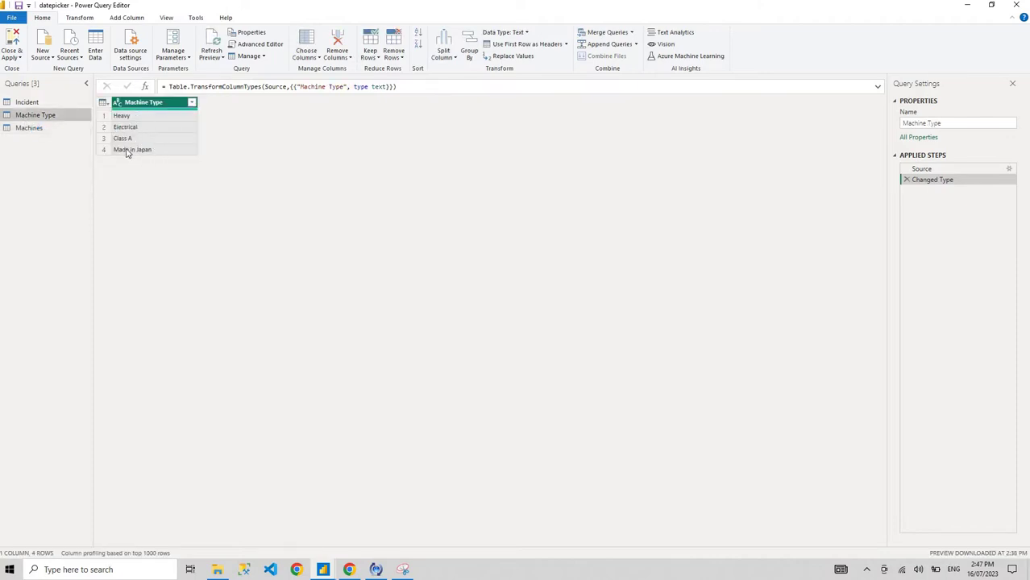
pyautogui.click(68, 131)
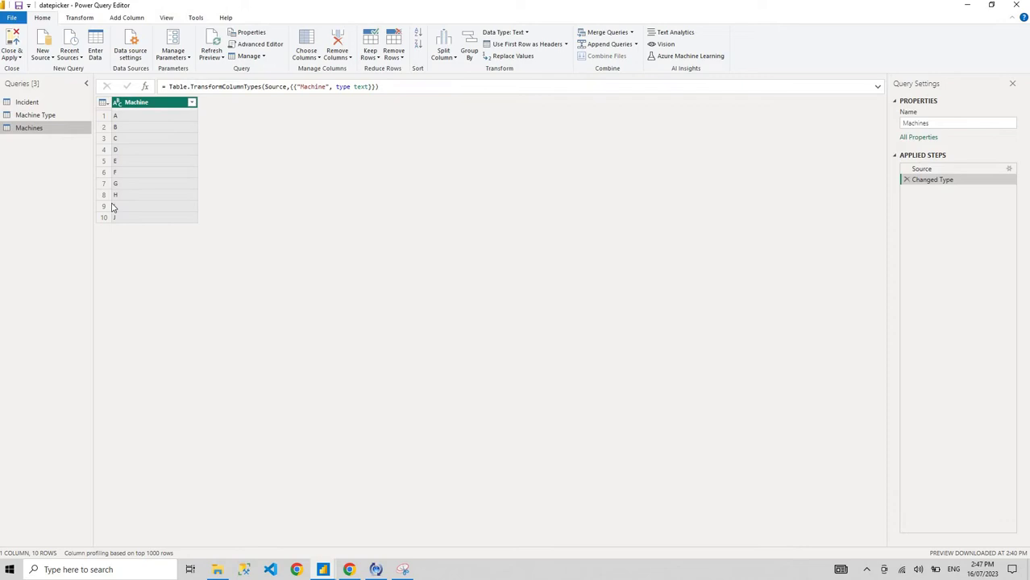
pyautogui.click(47, 115)
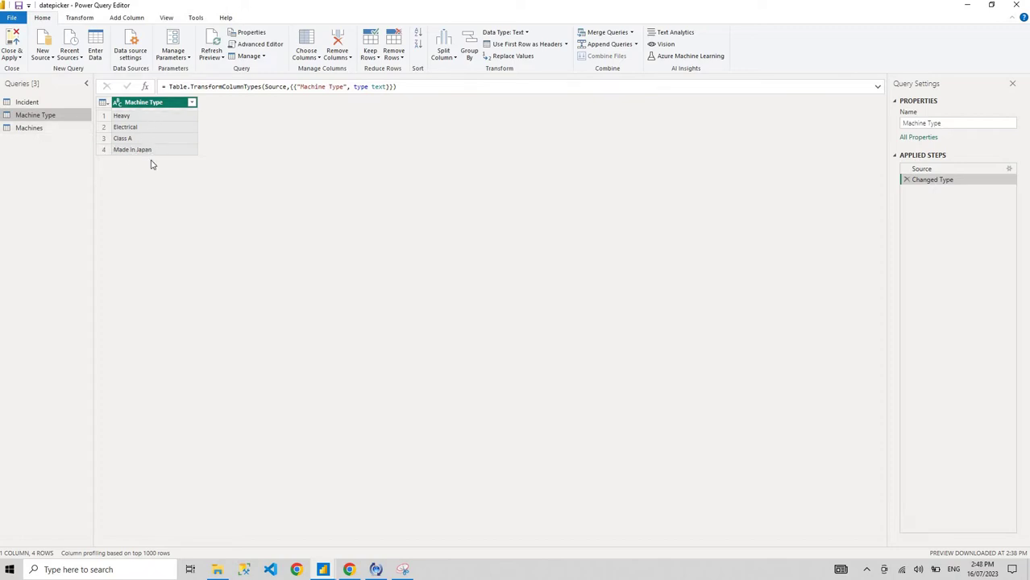
pyautogui.click(51, 127)
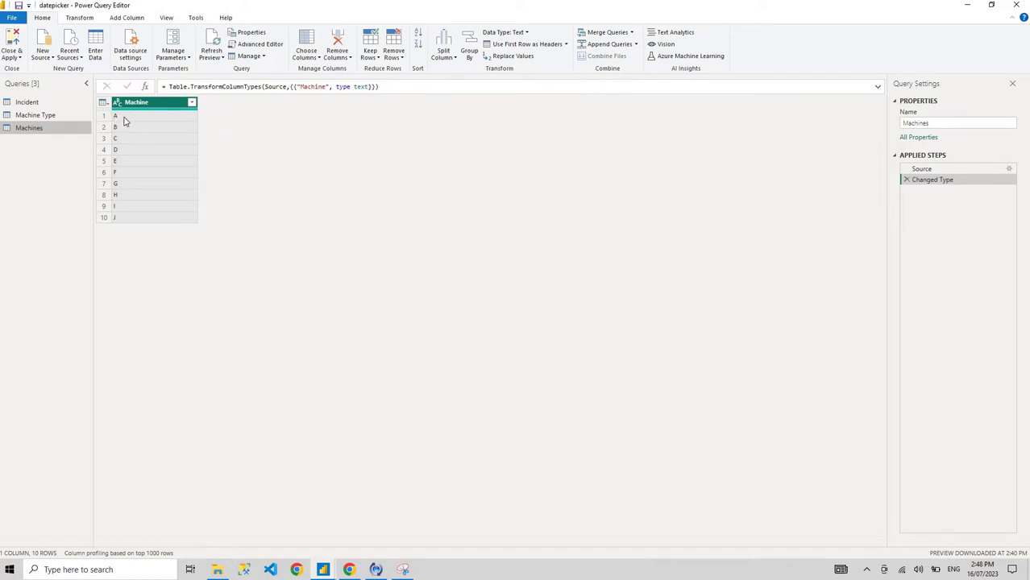
pyautogui.click(65, 116)
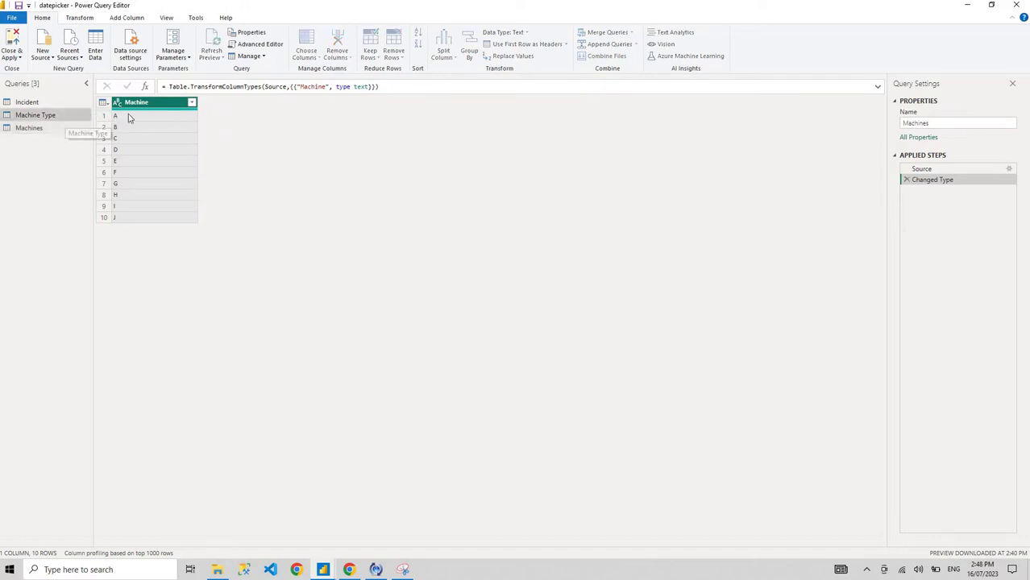
pyautogui.click(70, 128)
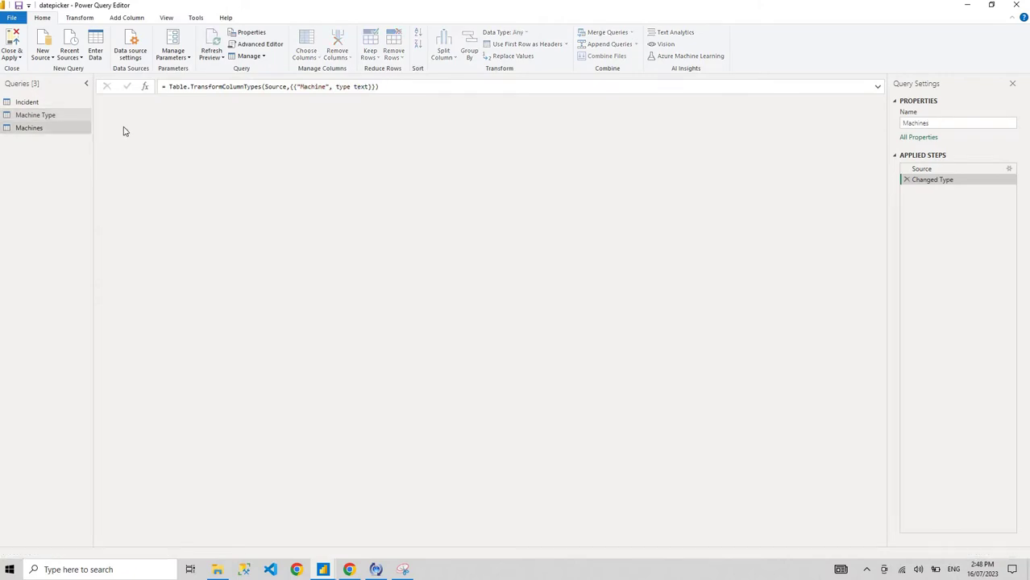
pyautogui.click(79, 115)
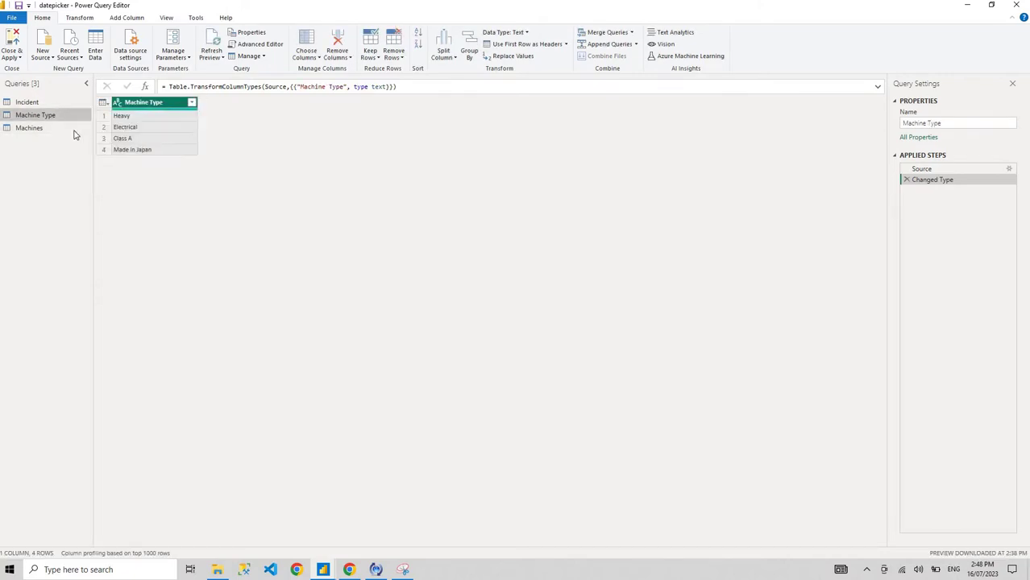
pyautogui.click(83, 128)
# - Glance at Machine Type again, then settle on the Machines table of machines A to J
pyautogui.click(84, 115)
pyautogui.click(40, 129)
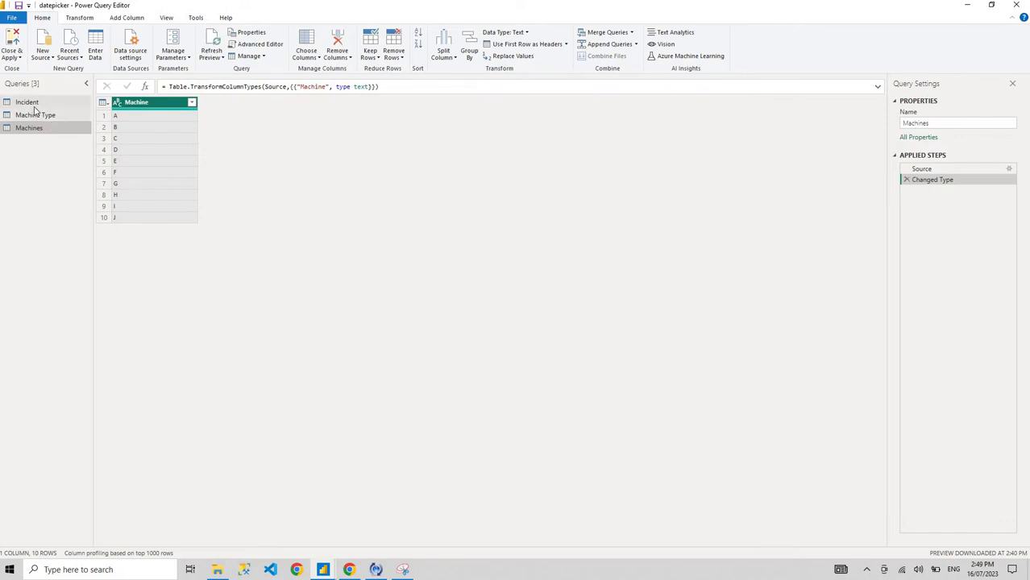
pyautogui.click(35, 117)
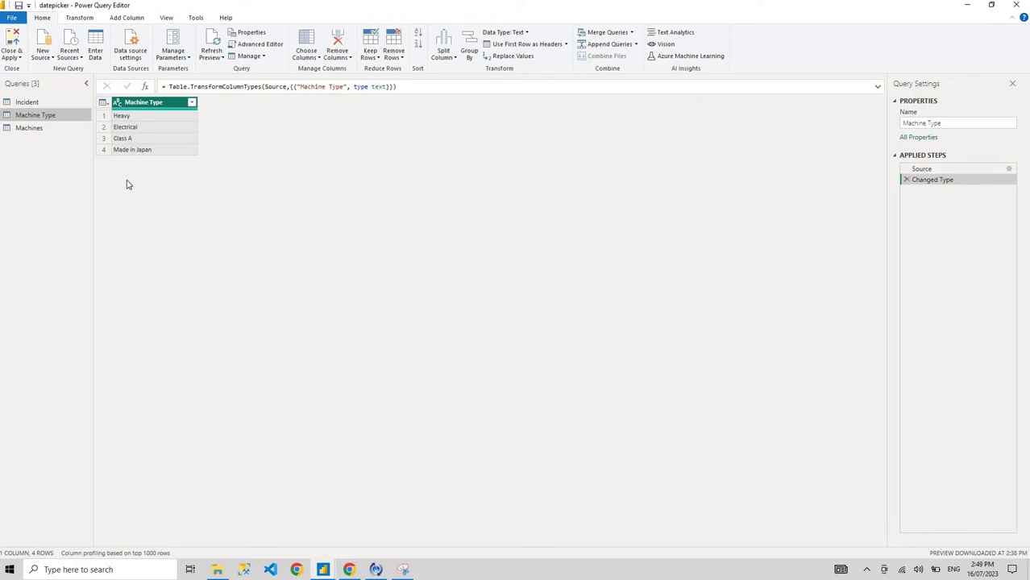
pyautogui.click(68, 129)
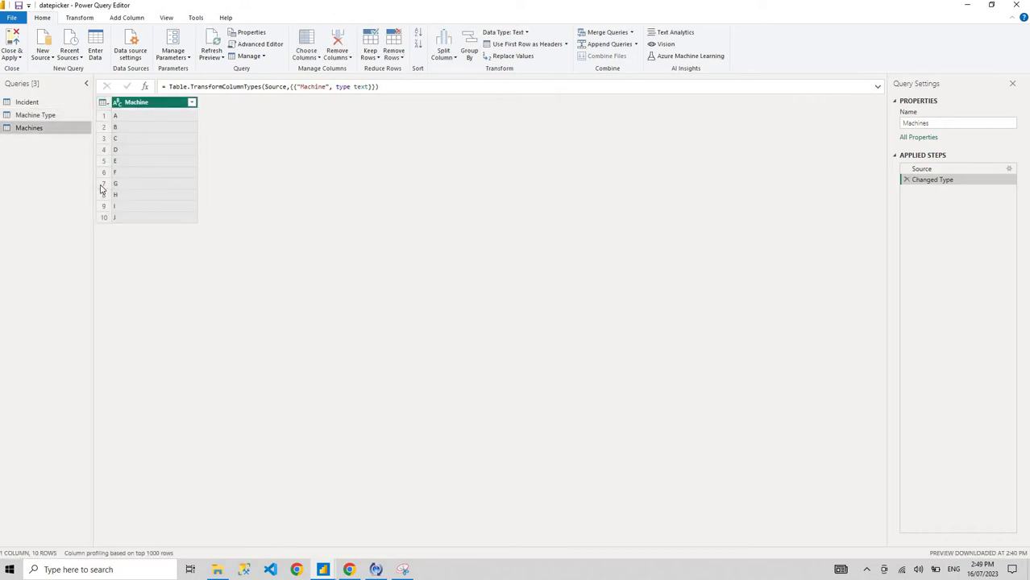
# - Add a custom column named 'Common' with formula 1 to the Machines query
pyautogui.click(127, 17)
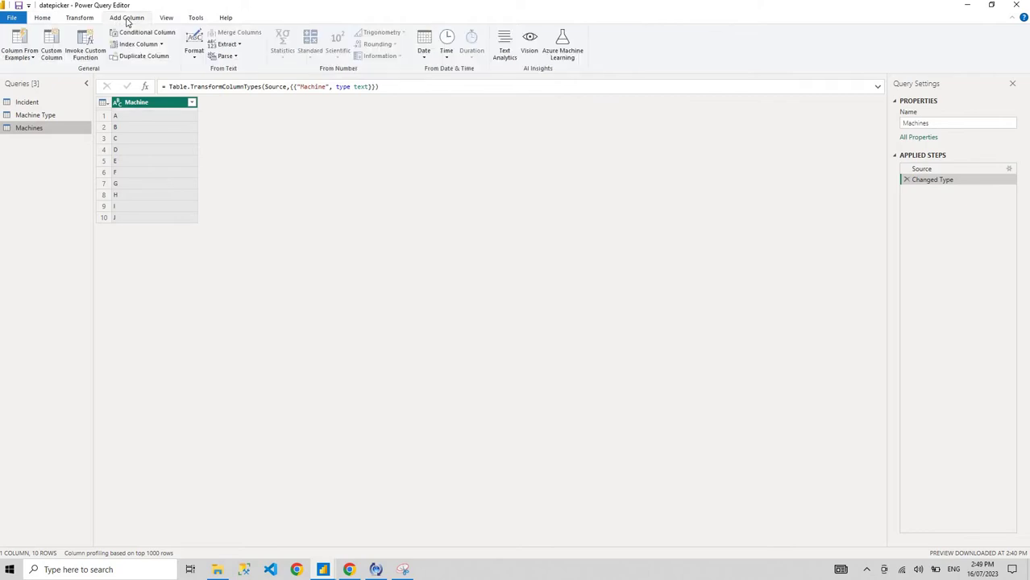
pyautogui.click(53, 55)
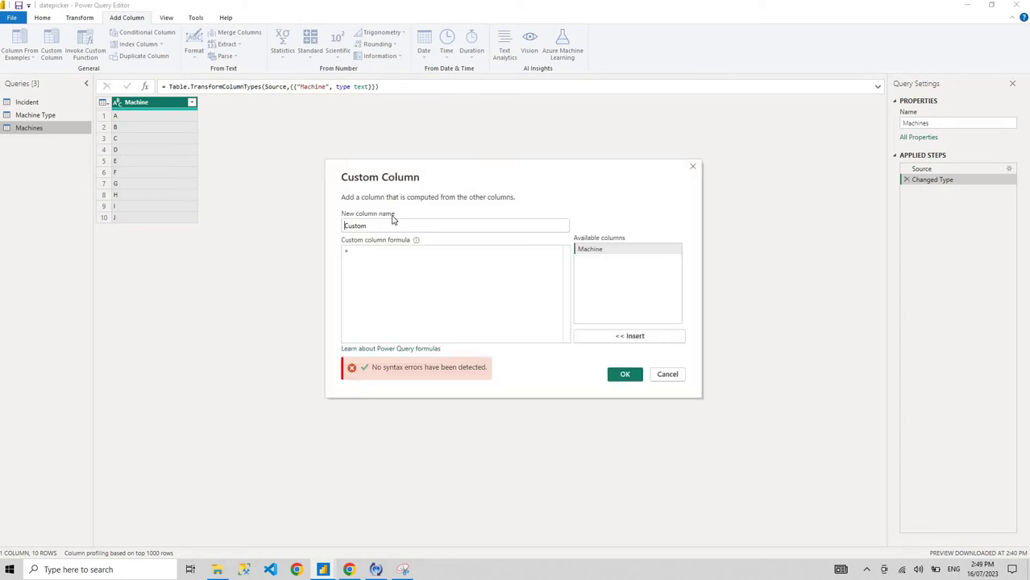
pyautogui.press('BackSpace')
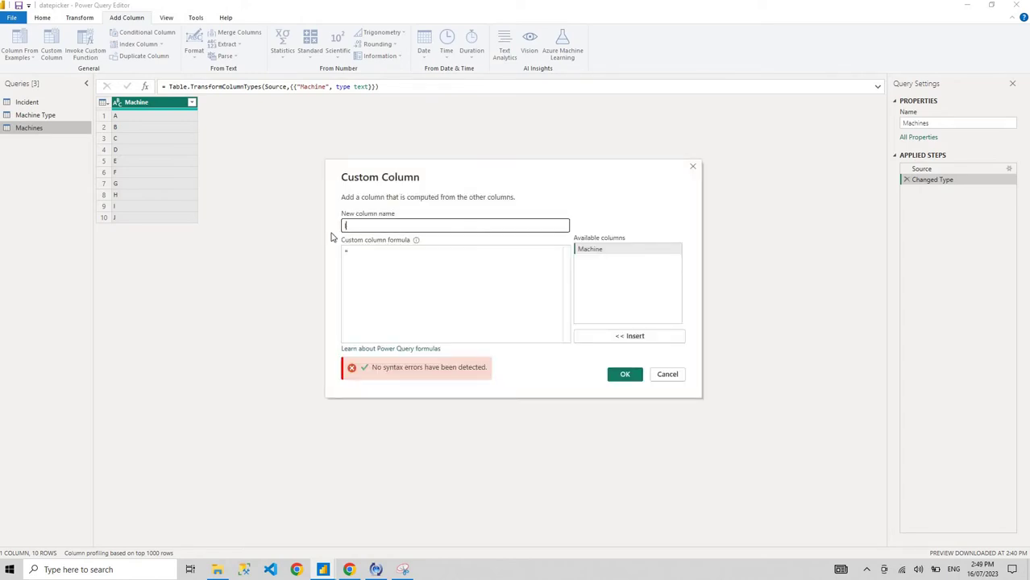
pyautogui.write('COm')
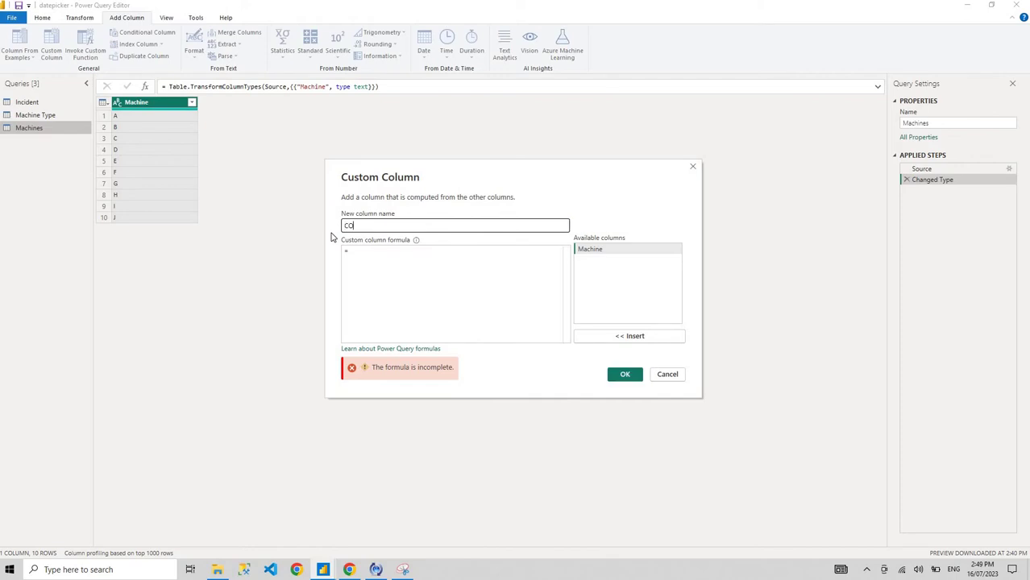
pyautogui.press('BackSpace')
pyautogui.press('BackSpace')
pyautogui.press('BackSpace')
pyautogui.write('Common')
pyautogui.click(409, 269)
pyautogui.write('1')
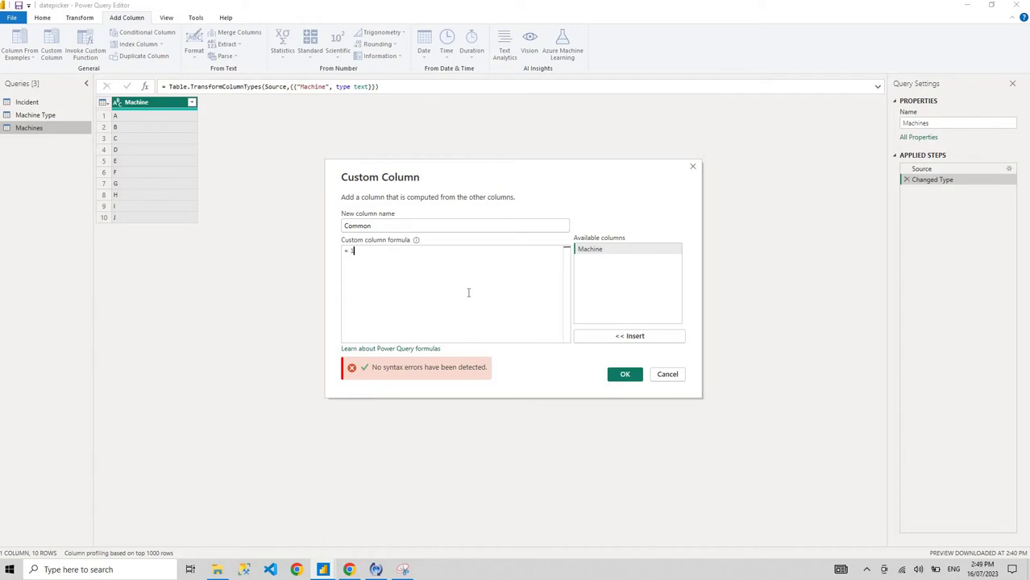
pyautogui.click(623, 375)
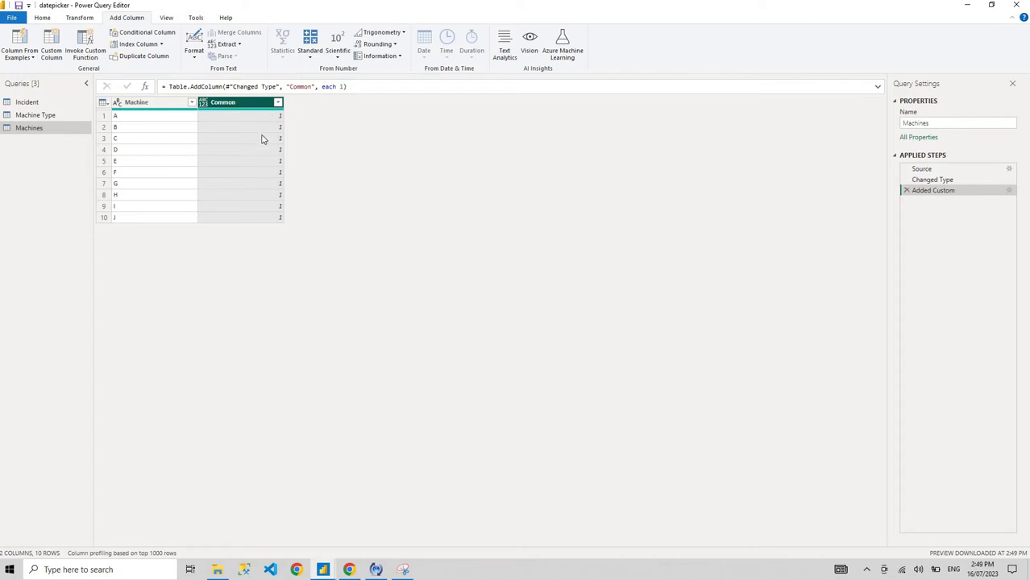
# - Give the Machine Type query a custom column named Common with formula 1
pyautogui.click(52, 116)
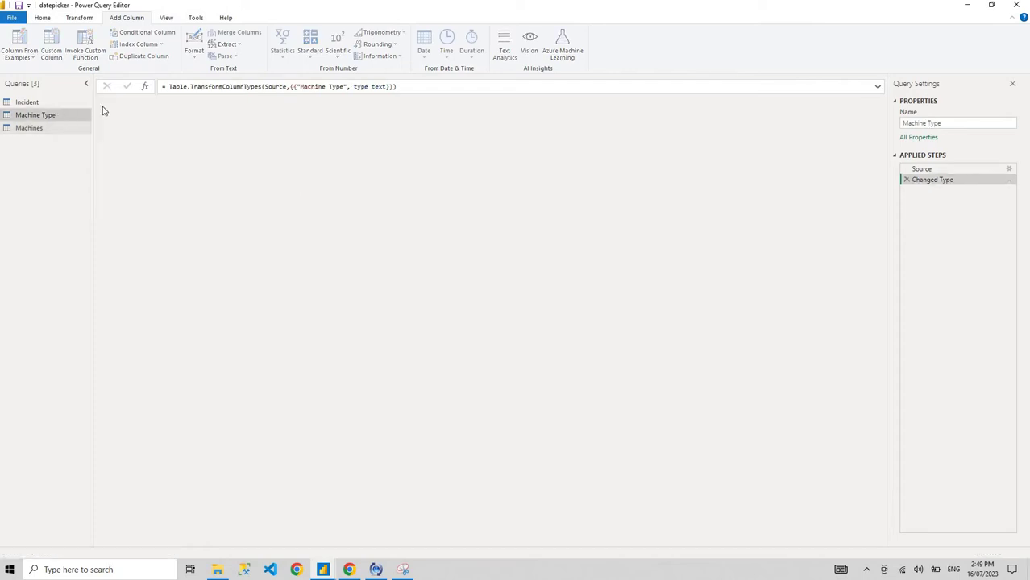
pyautogui.click(51, 46)
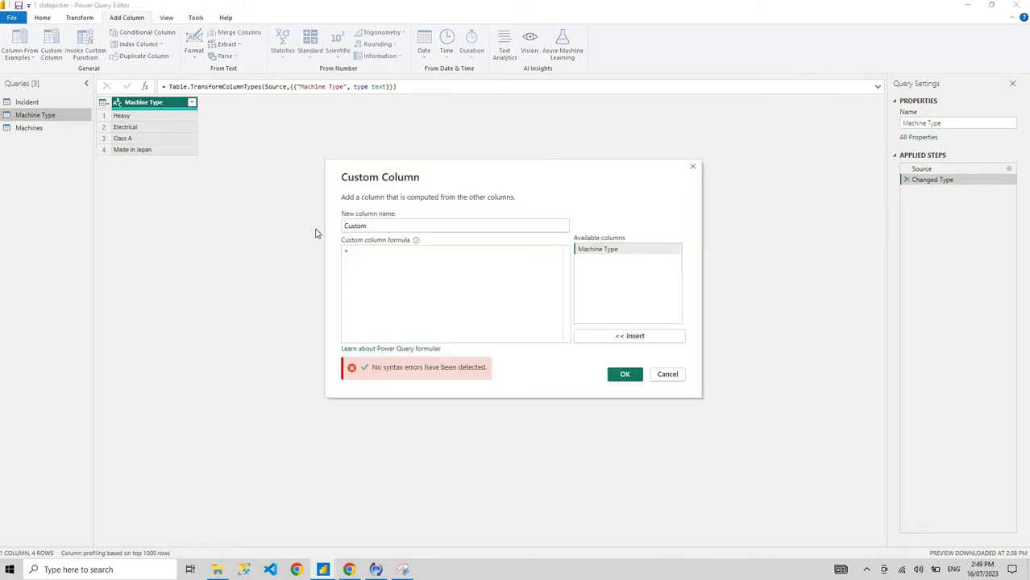
pyautogui.write('C')
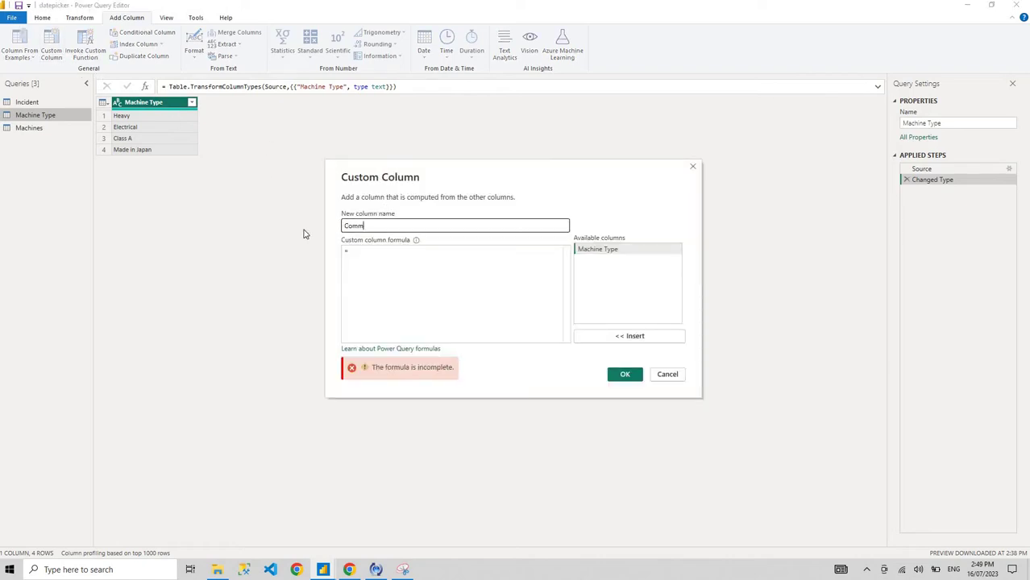
pyautogui.click(357, 248)
pyautogui.write('1')
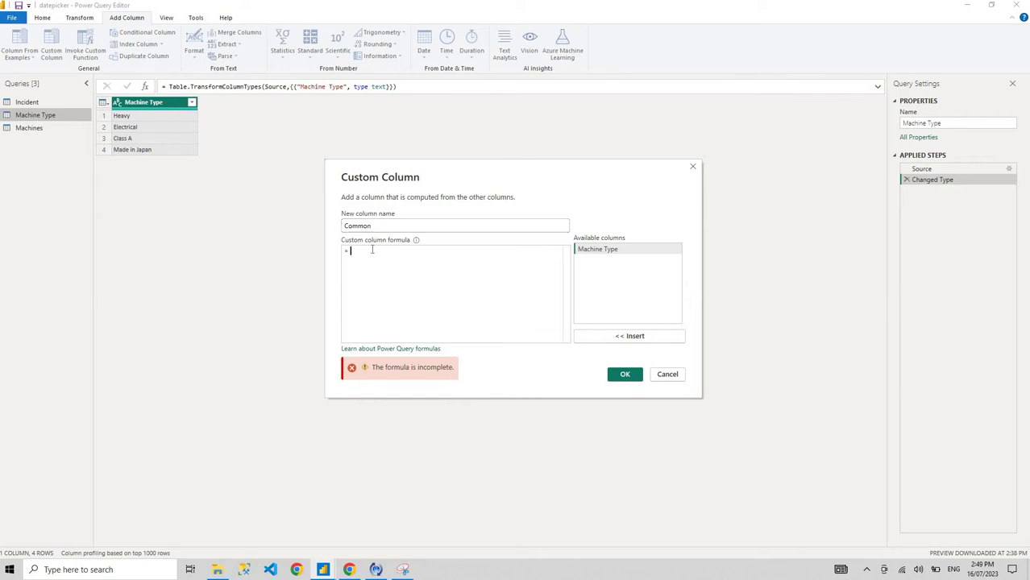
pyautogui.click(625, 374)
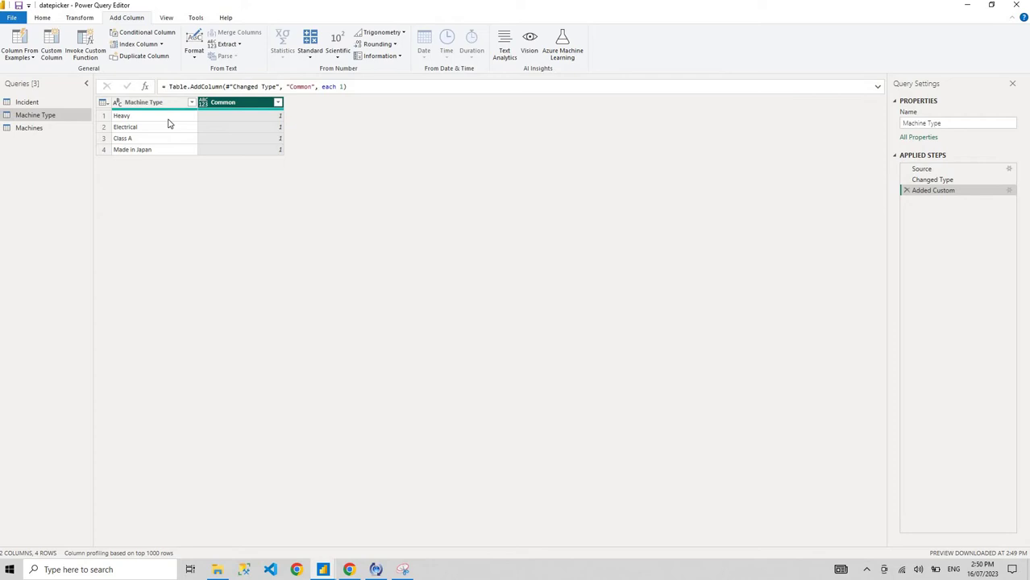
# - Return to the Machines query with the Home commands showing
pyautogui.click(67, 128)
pyautogui.click(44, 115)
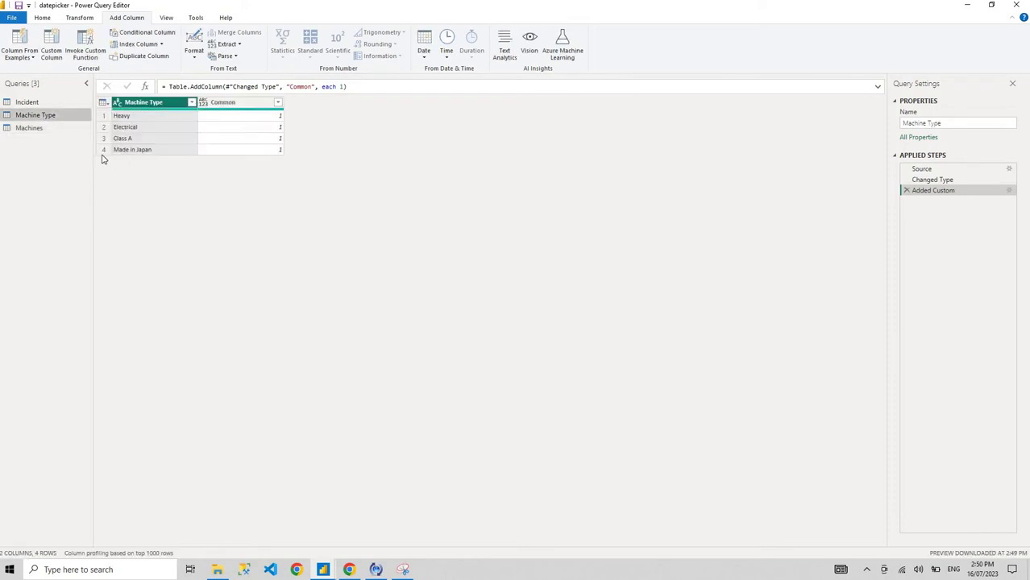
pyautogui.click(53, 128)
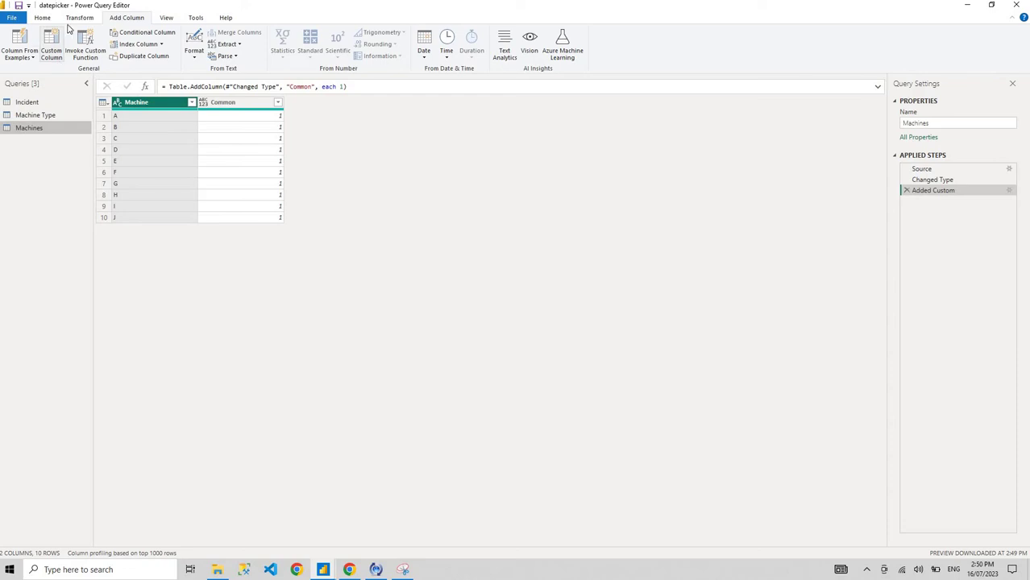
pyautogui.click(43, 18)
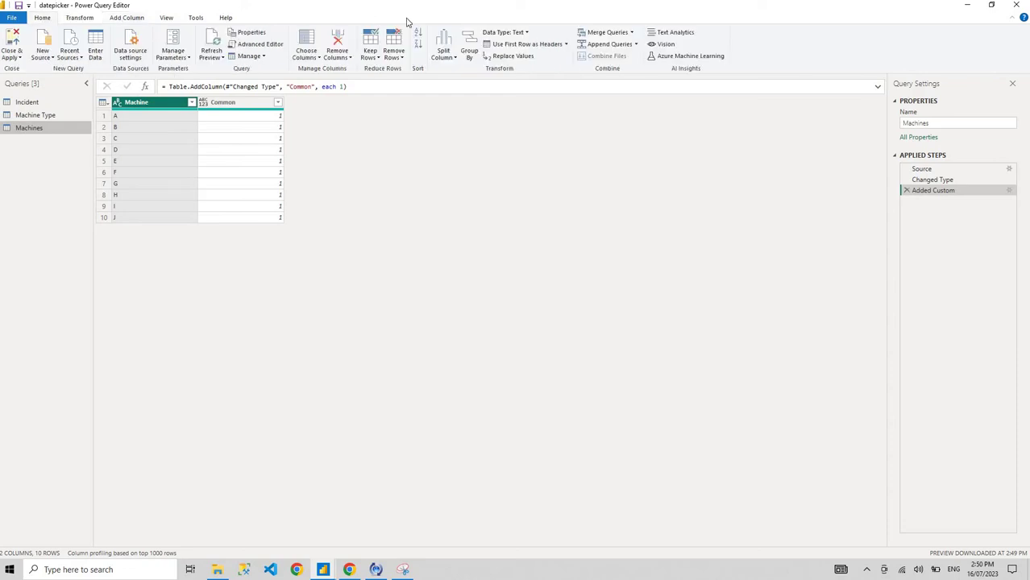
# - Left-outer merge Machine Type into Machines, matching both on their Common columns
pyautogui.click(600, 32)
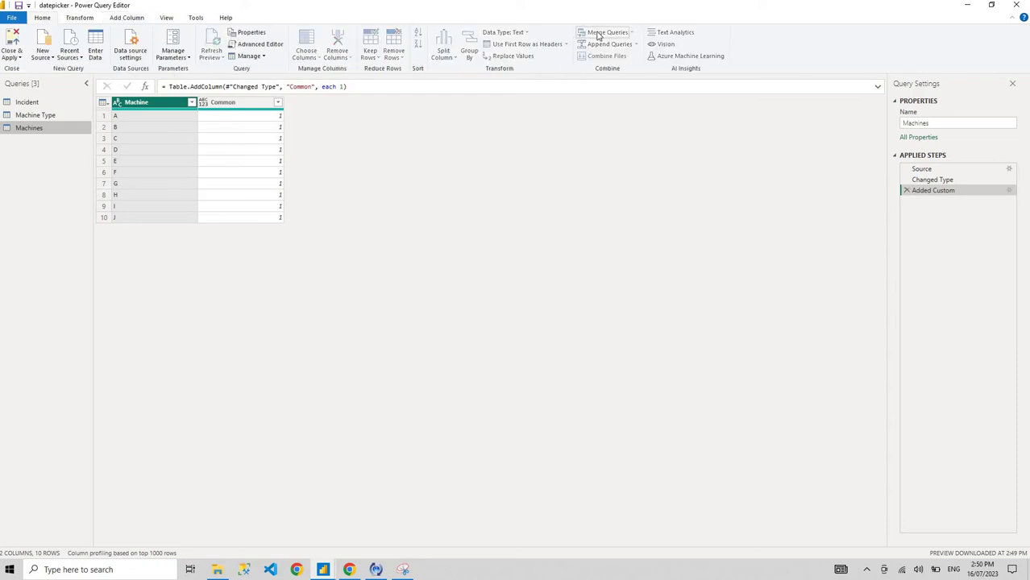
pyautogui.click(395, 185)
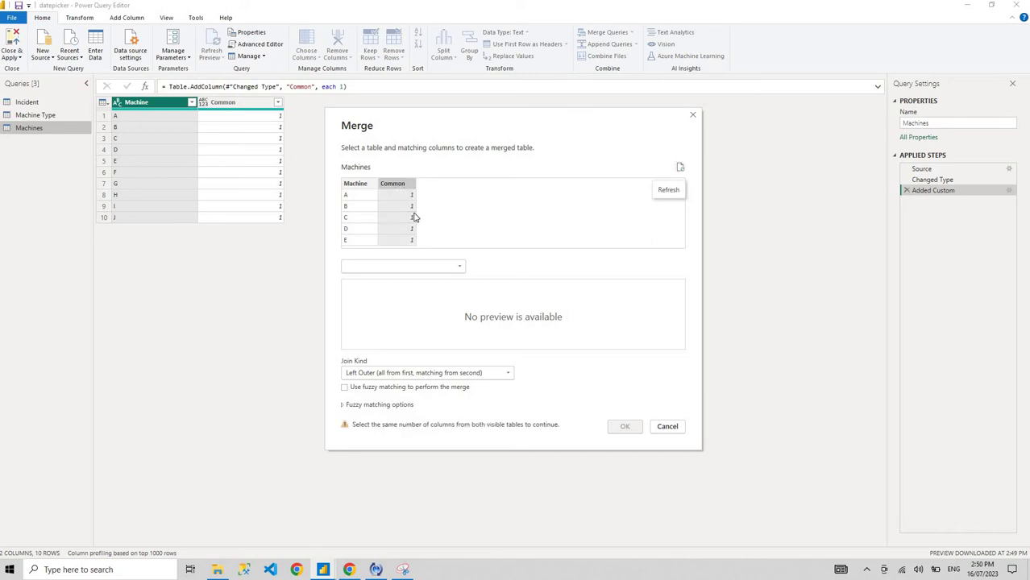
pyautogui.click(453, 266)
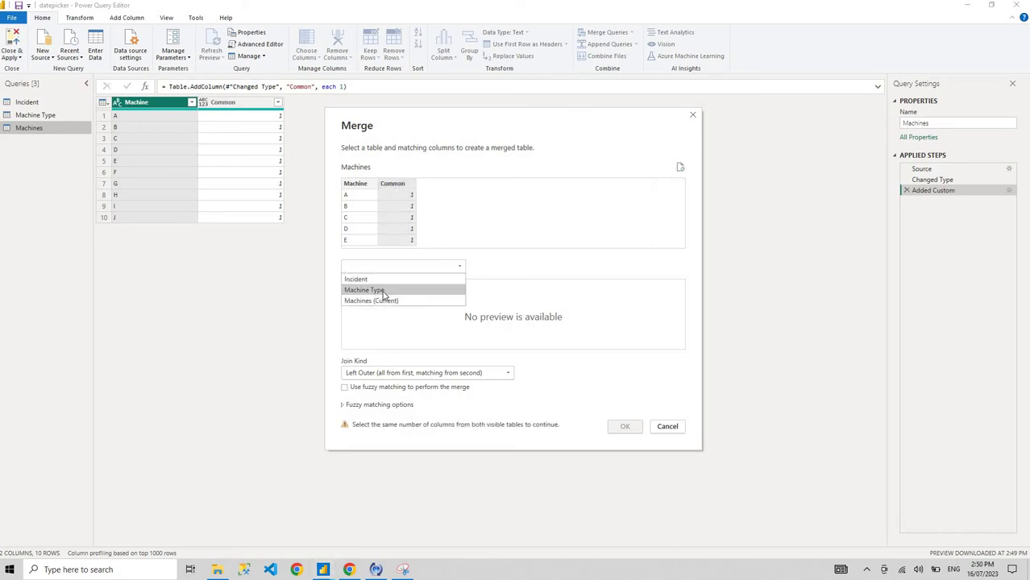
pyautogui.click(384, 291)
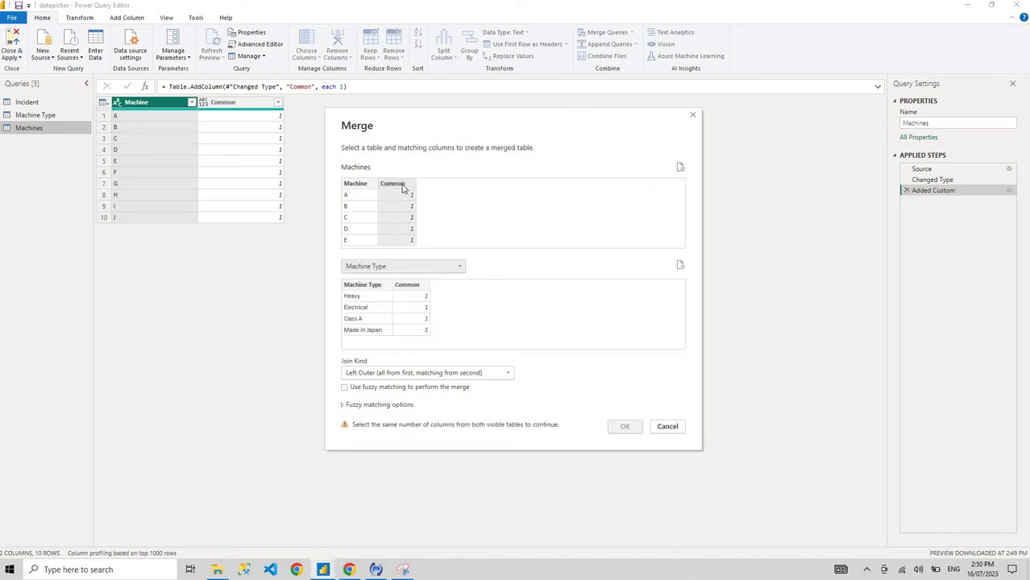
pyautogui.click(414, 286)
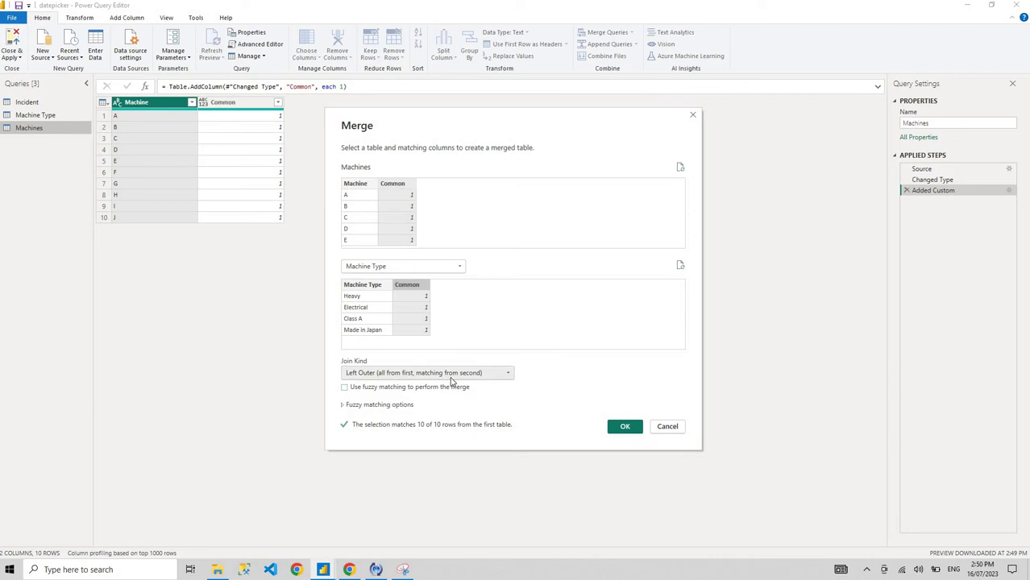
pyautogui.click(625, 426)
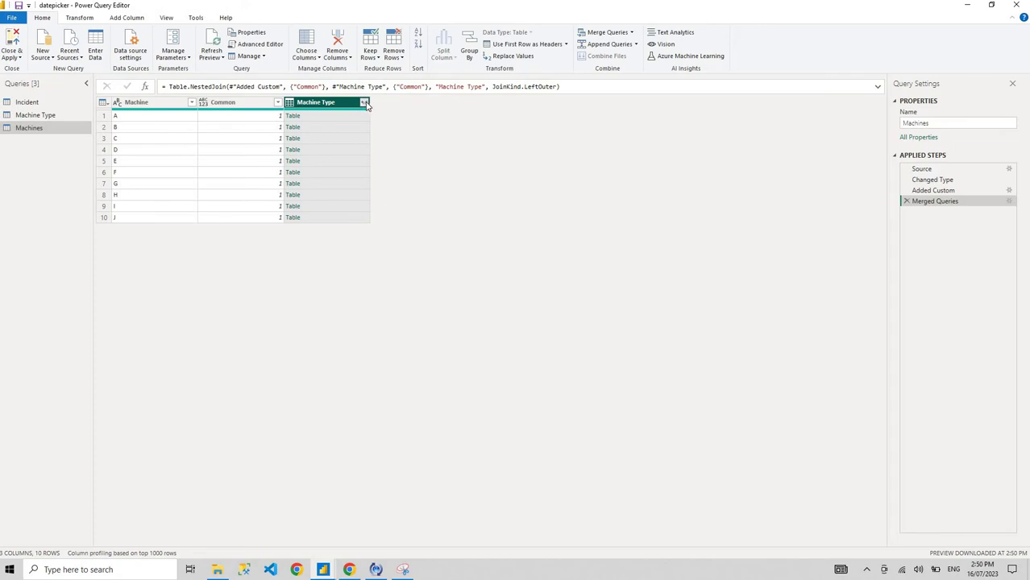
# - Expand only the Machine Type field without a name prefix, then delete the Common column
pyautogui.click(365, 106)
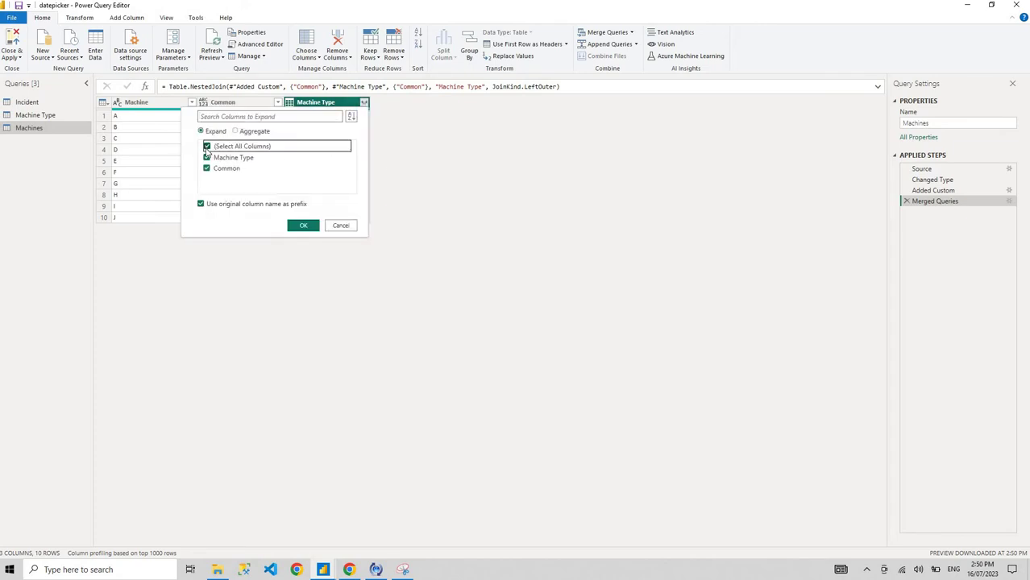
pyautogui.click(207, 146)
pyautogui.click(207, 158)
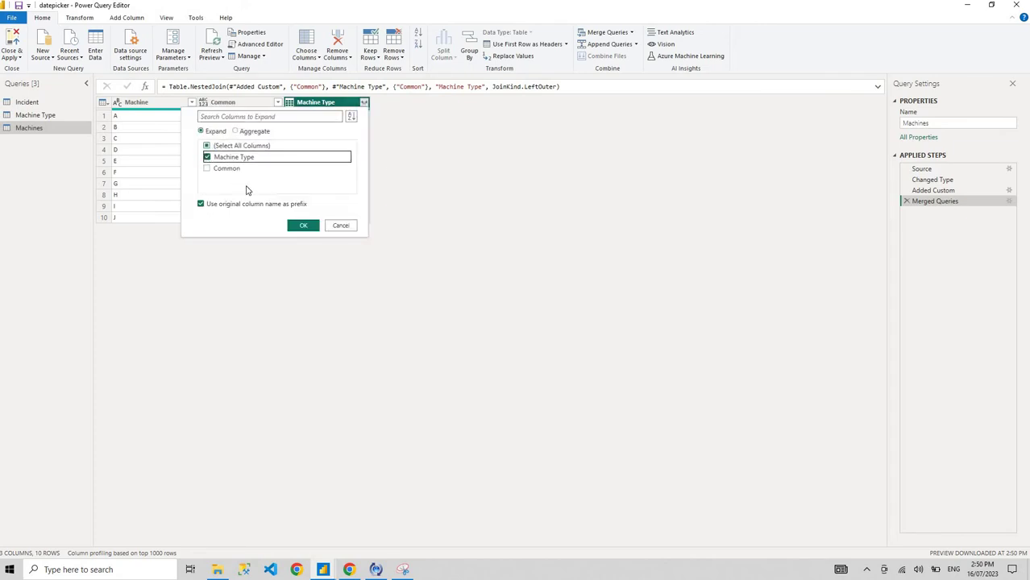
pyautogui.click(200, 205)
pyautogui.click(309, 226)
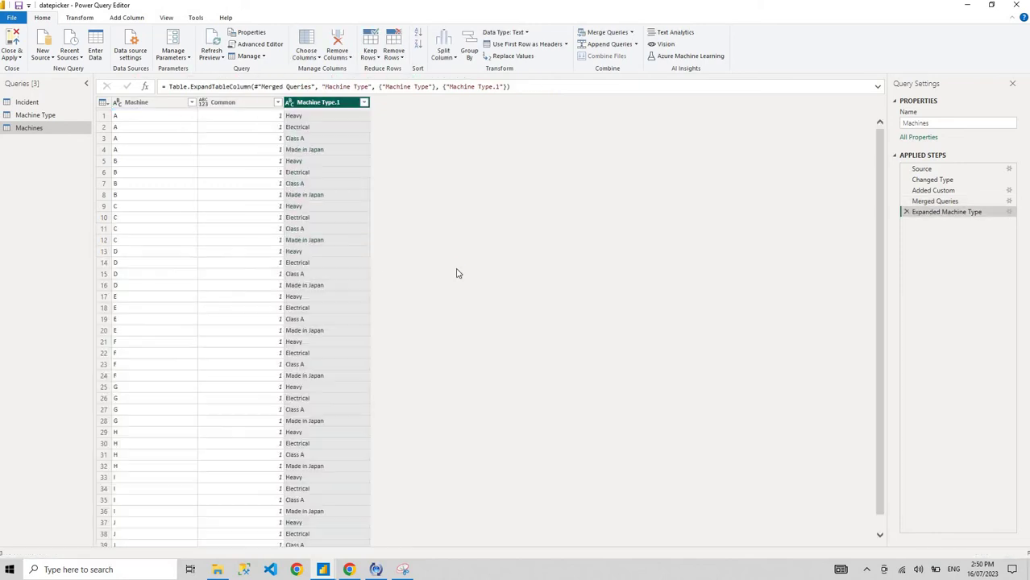
pyautogui.click(239, 105)
pyautogui.press('Delete')
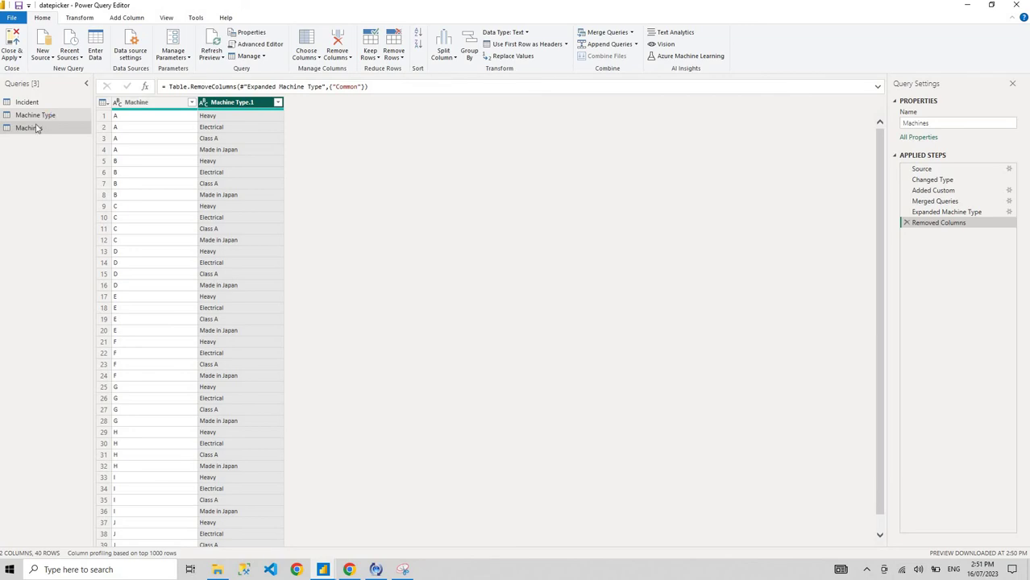
# - On Machine Type, set Common to Whole Number, then remove that type-change step
pyautogui.click(40, 117)
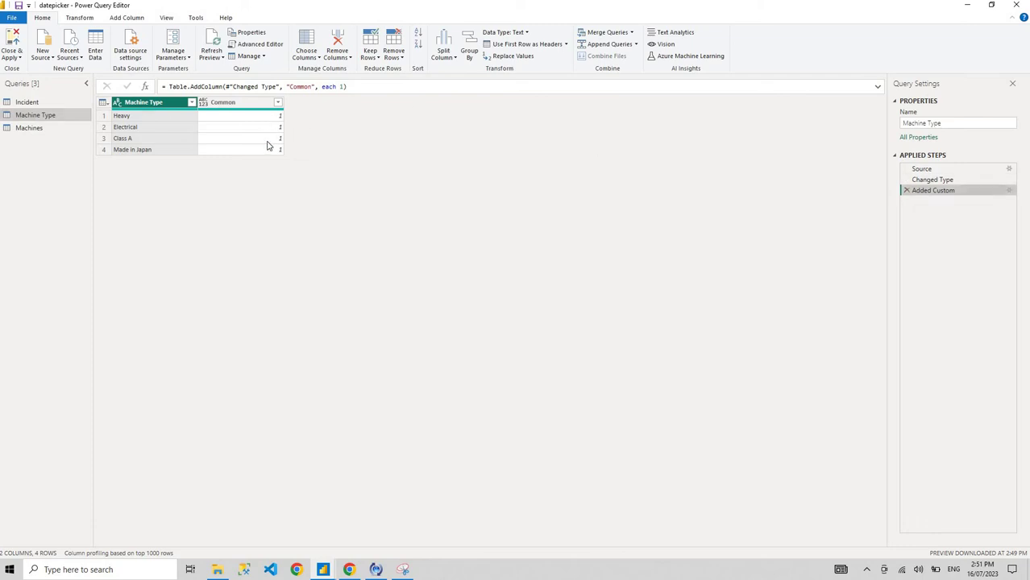
pyautogui.click(209, 112)
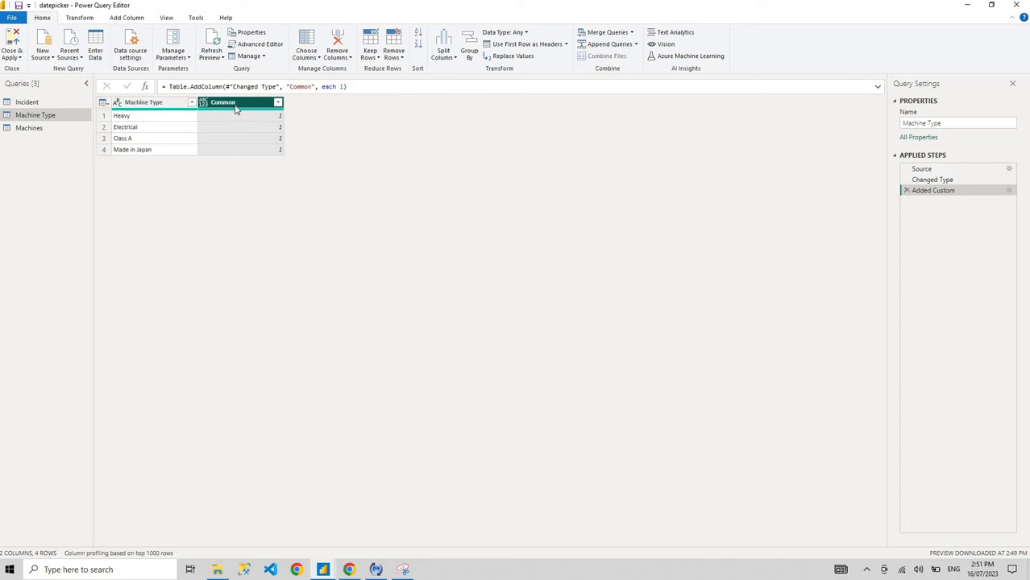
pyautogui.click(506, 33)
pyautogui.click(475, 71)
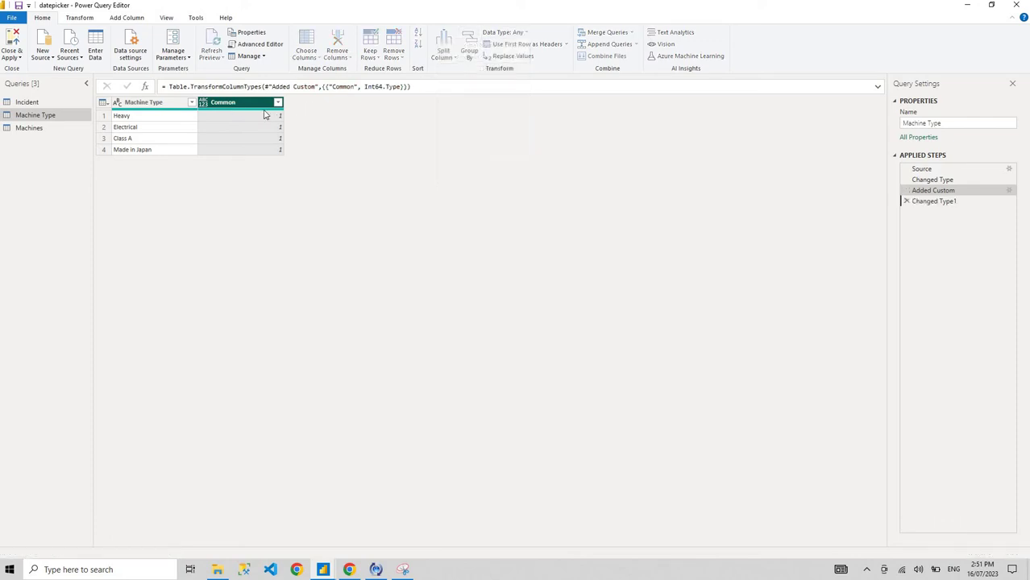
pyautogui.click(906, 202)
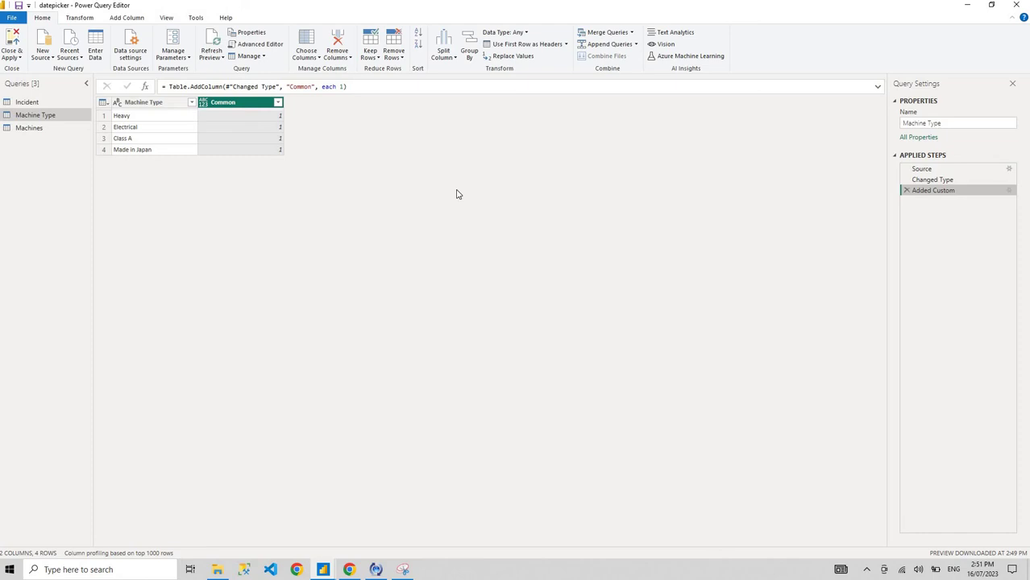
# - Try appending an Int64.Type type to the Added Custom formula after 'each 1'
pyautogui.click(343, 85)
pyautogui.write(', type ')
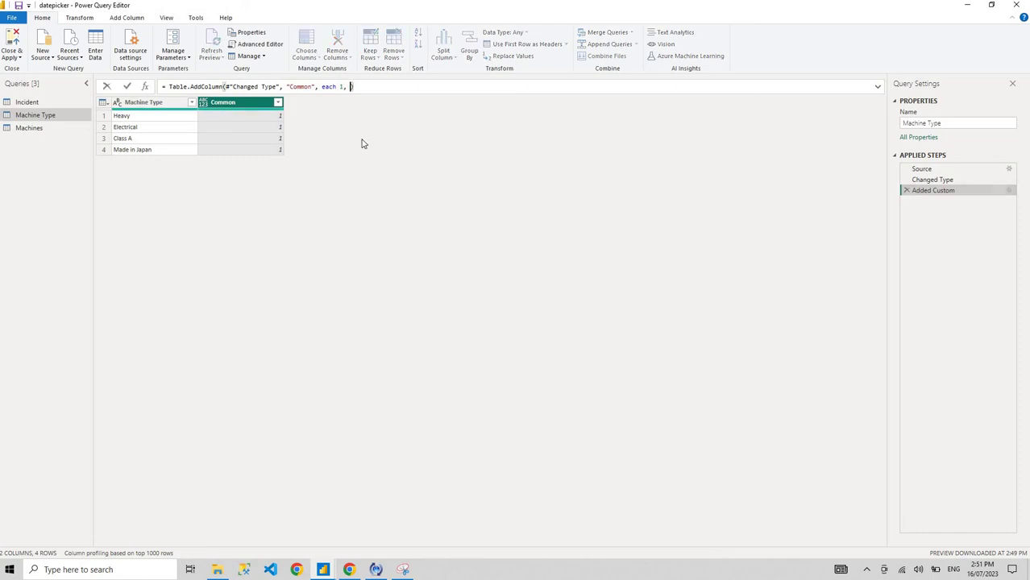
pyautogui.write('n')
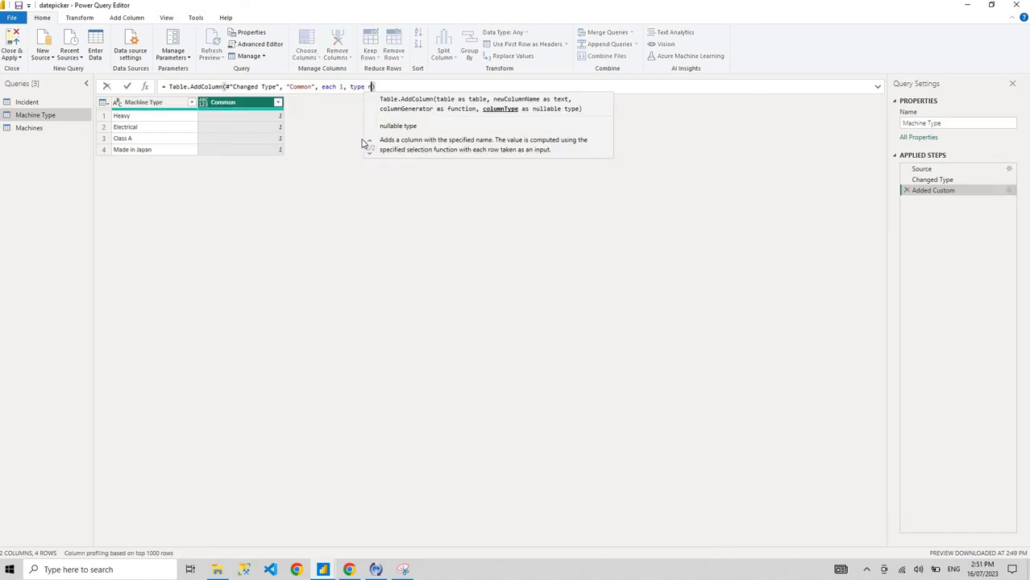
pyautogui.write('umber')
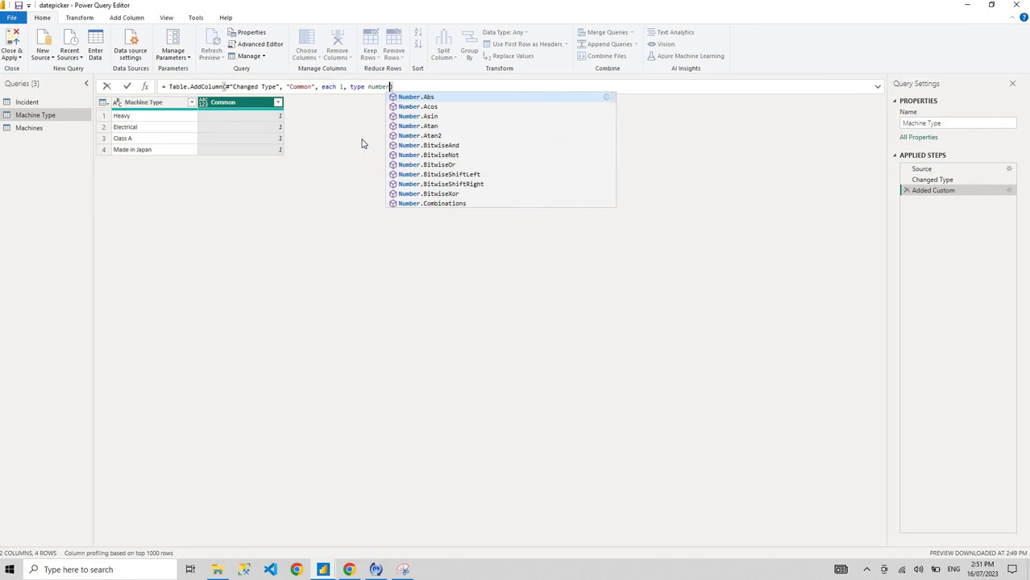
pyautogui.press('BackSpace')
pyautogui.press('BackSpace')
pyautogui.press('BackSpace')
pyautogui.press('BackSpace')
pyautogui.press('BackSpace')
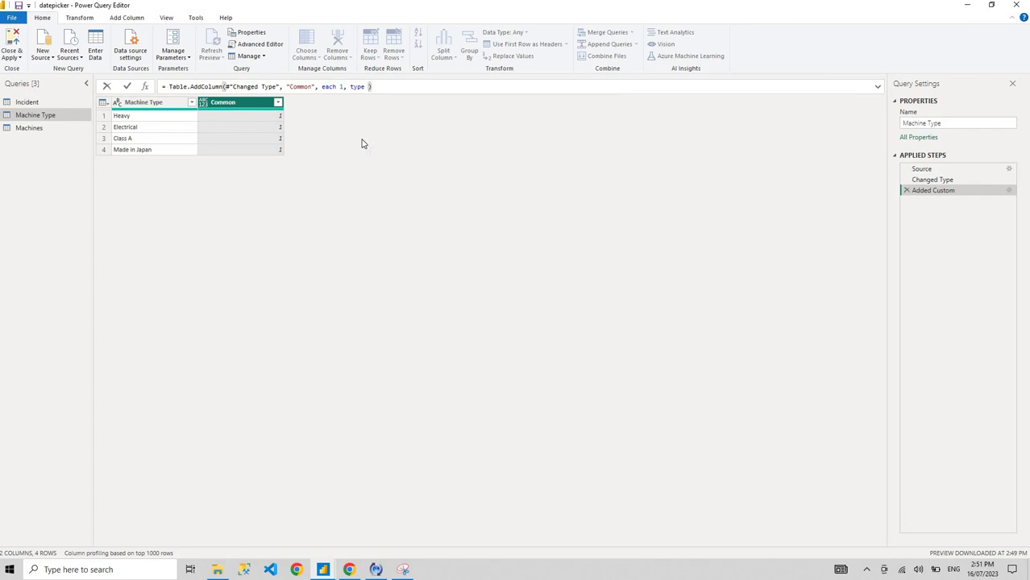
pyautogui.write('int')
pyautogui.press('Down')
pyautogui.press('Down')
pyautogui.press('Down')
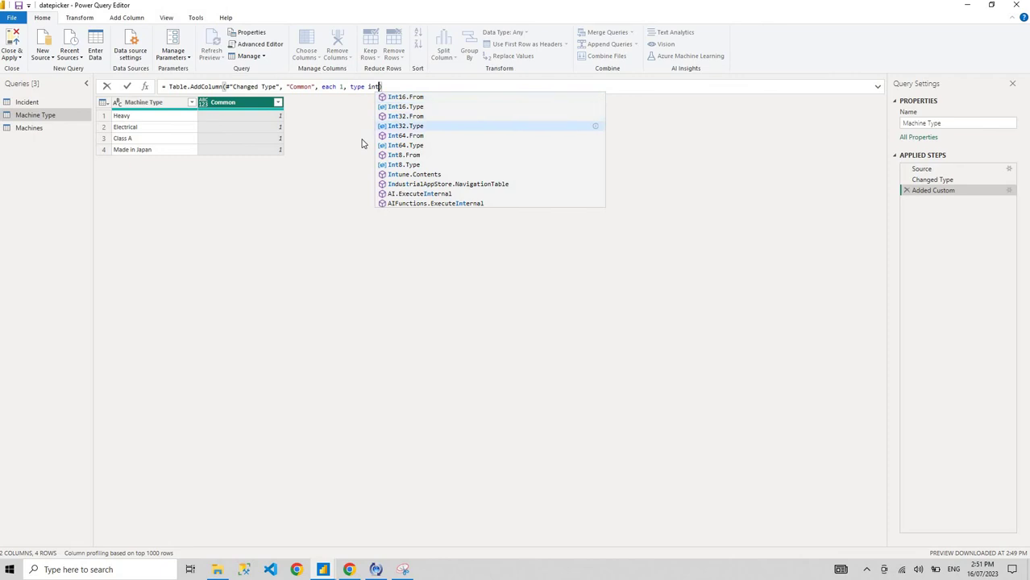
pyautogui.press('Down')
pyautogui.press('Up')
pyautogui.press('Down')
pyautogui.press('Down')
pyautogui.press('Tab')
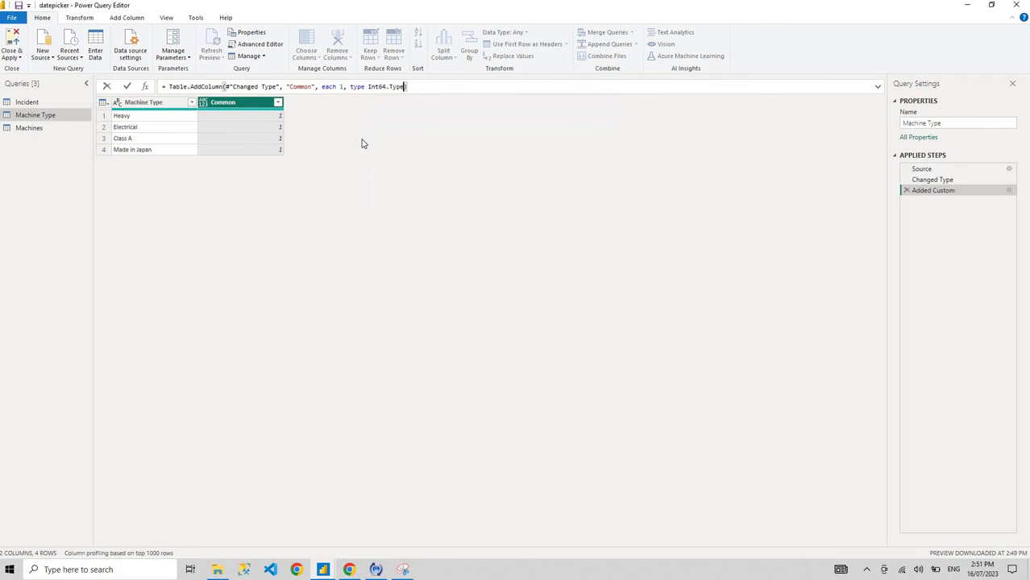
pyautogui.press('Return')
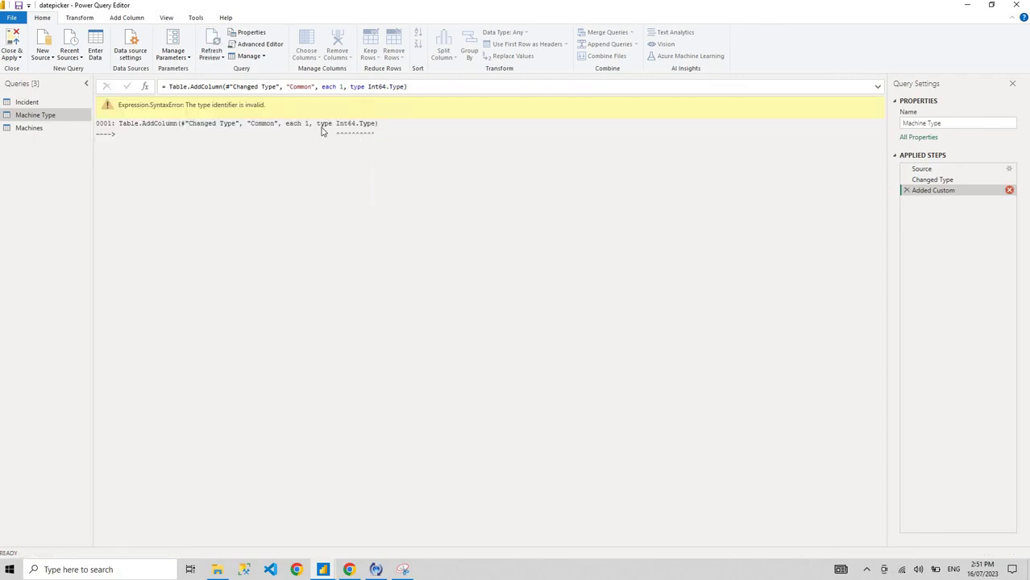
# - Correct the Added Custom formula to end with ', type text' and apply it
pyautogui.doubleClick(352, 88)
pyautogui.press('BackSpace')
pyautogui.press('Return')
pyautogui.doubleClick(352, 87)
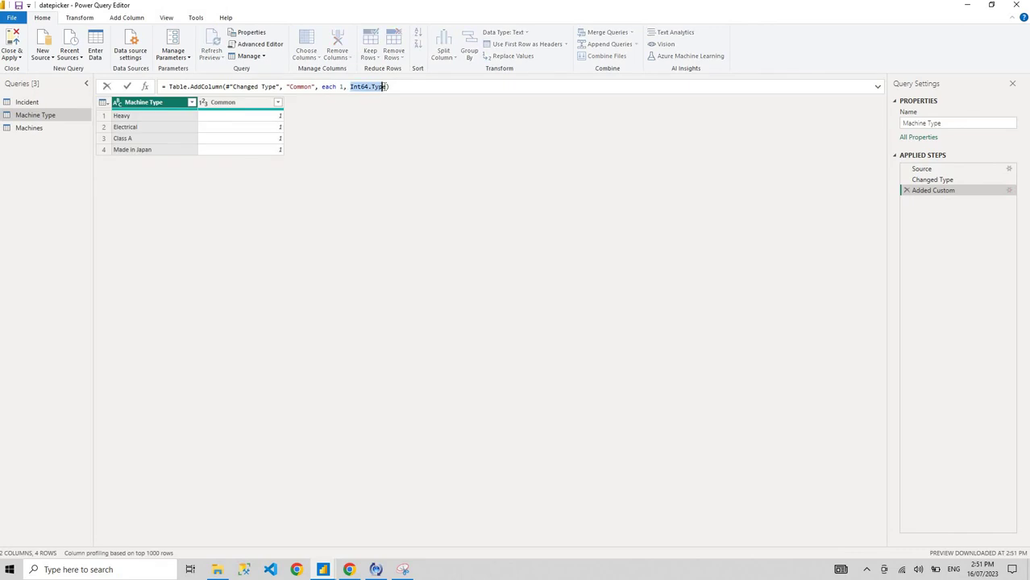
pyautogui.moveTo(352, 87)
pyautogui.mouseDown()
pyautogui.moveTo(389, 86)
pyautogui.moveTo(351, 88)
pyautogui.mouseUp()
pyautogui.write('type text')
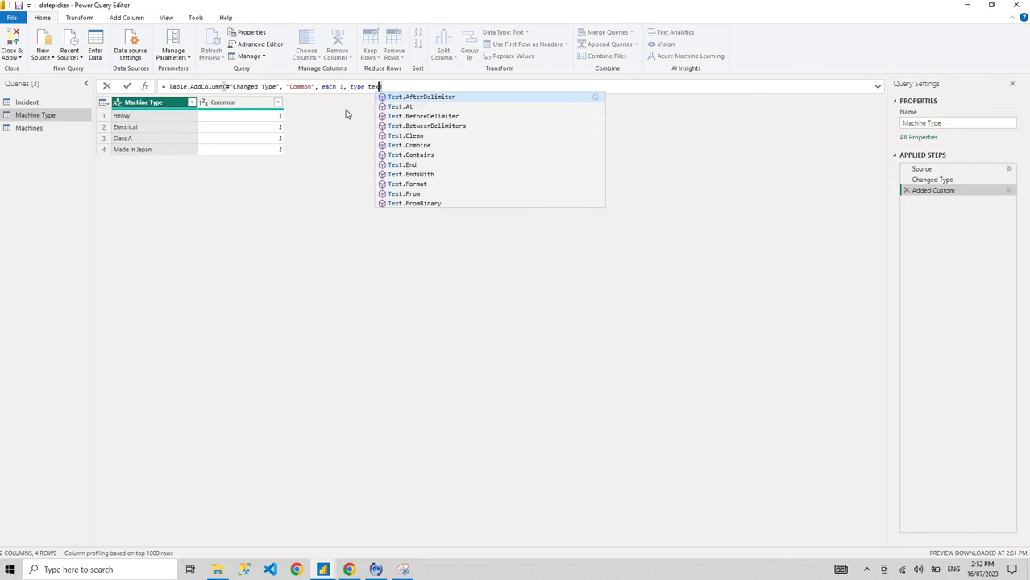
pyautogui.click(333, 114)
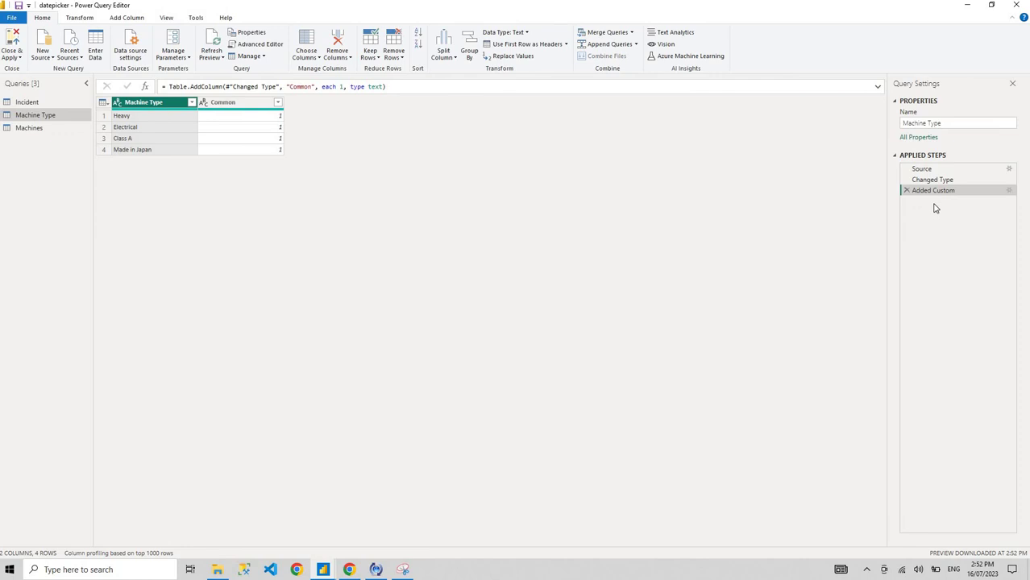
# - Switch back to the Machines query to see its 40 machine–type rows
pyautogui.click(41, 131)
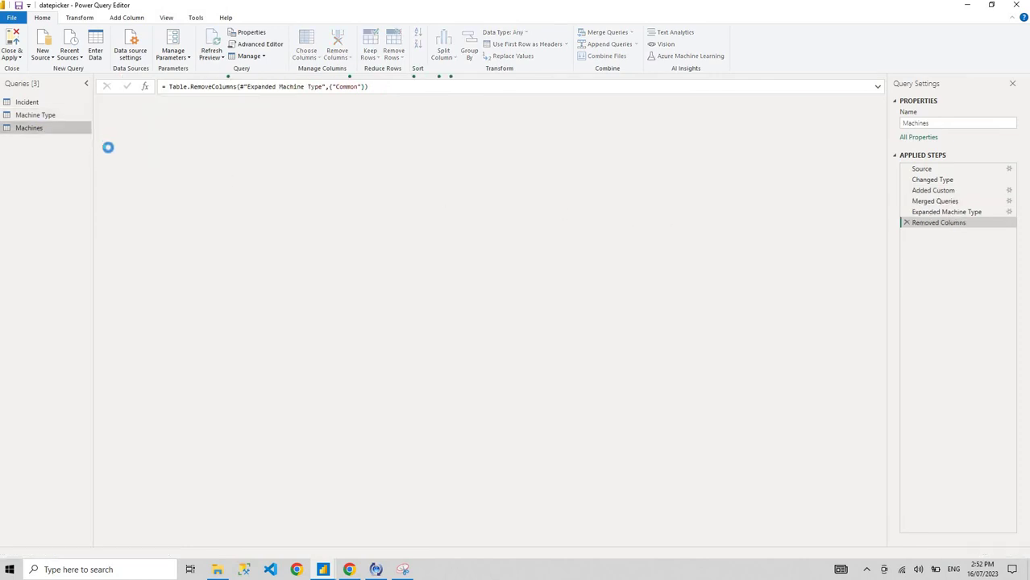